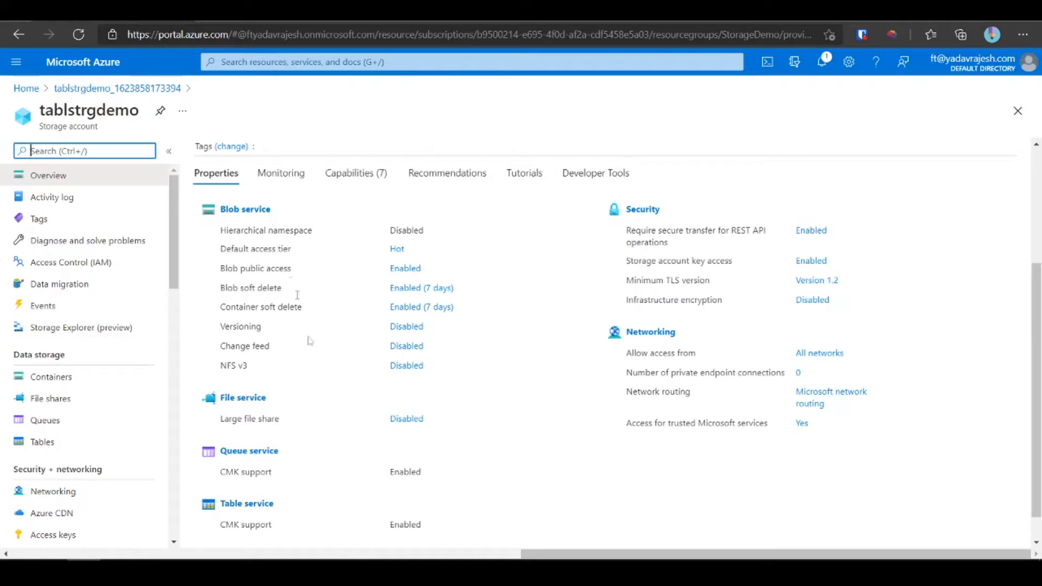
- Scroll the tablstrgdemo Overview properties and open the Table service page, which lists no tables
scroll(276, 514, down, 1)
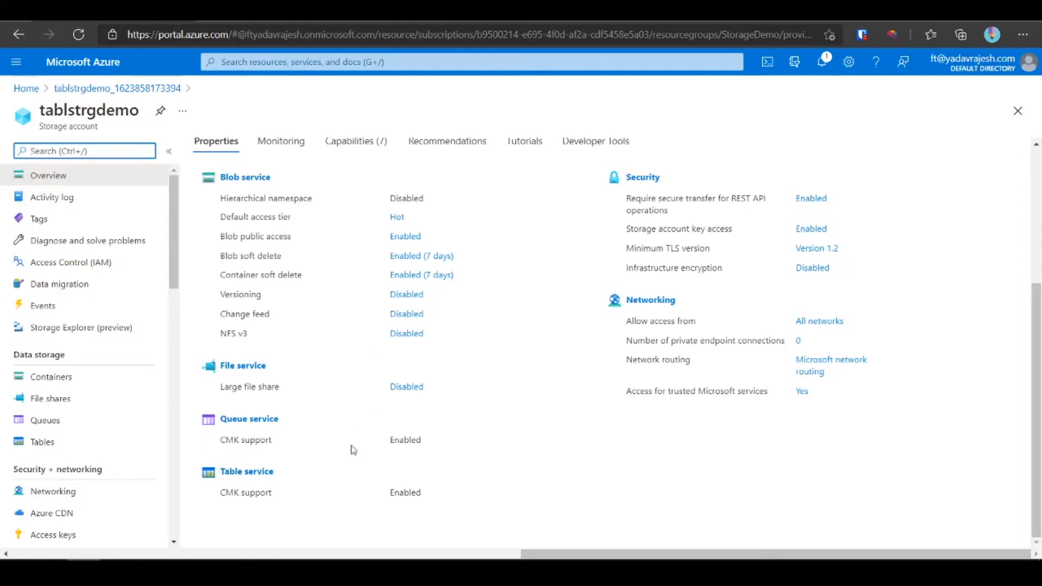
click(269, 472)
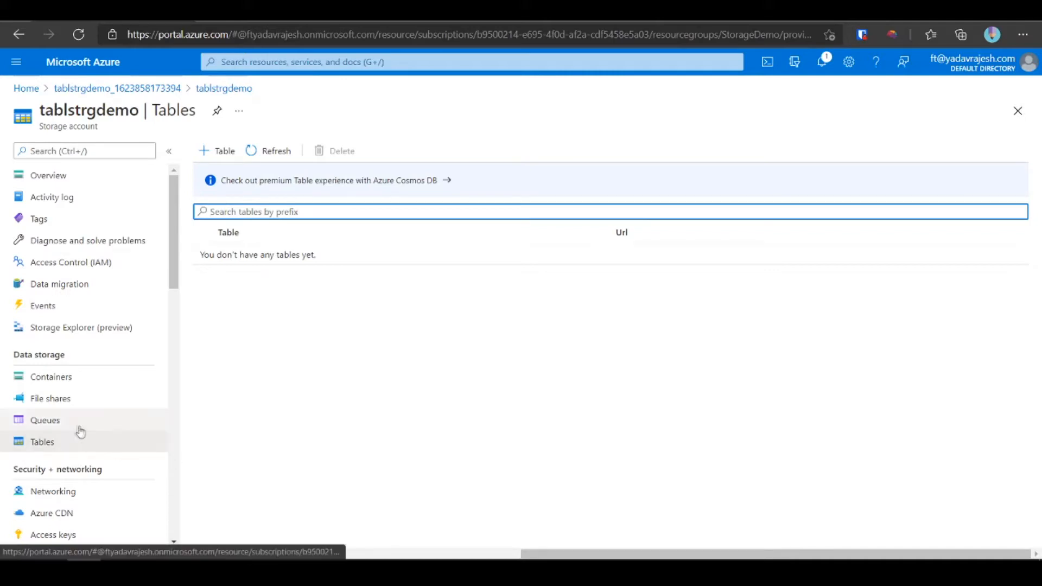
click(82, 443)
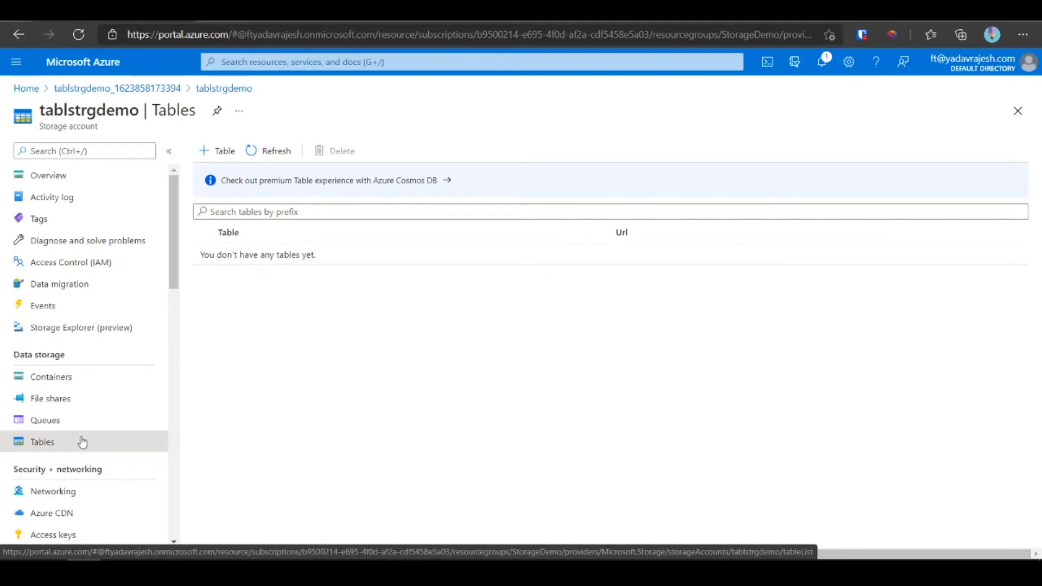
click(93, 92)
click(296, 353)
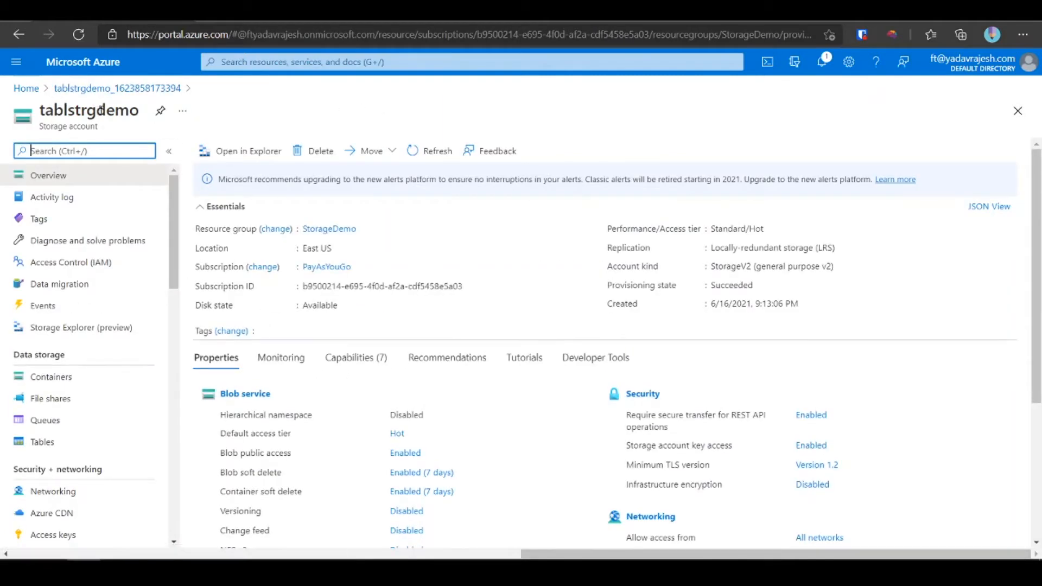
scroll(244, 325, down, 4)
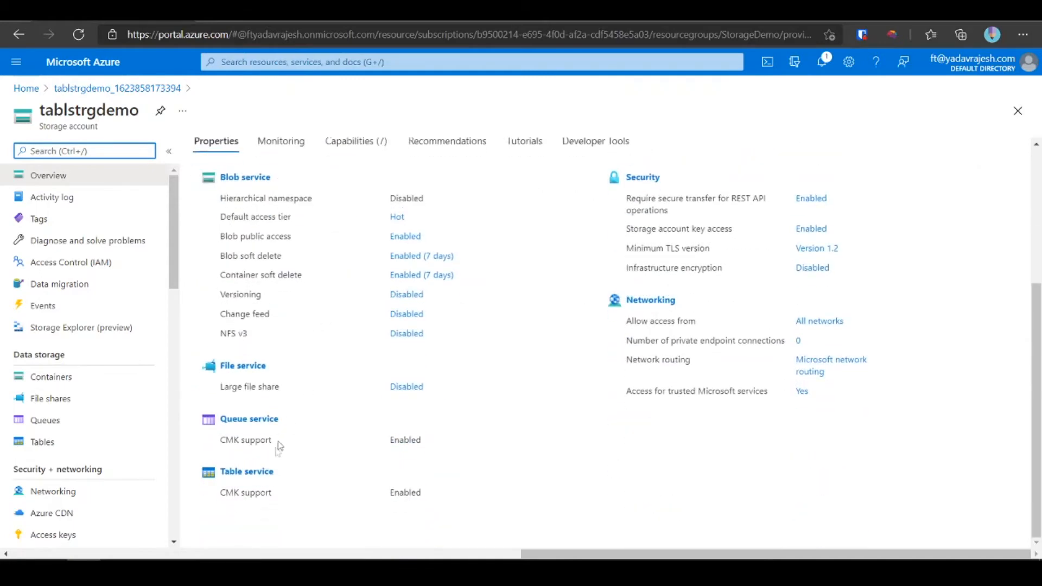
click(243, 472)
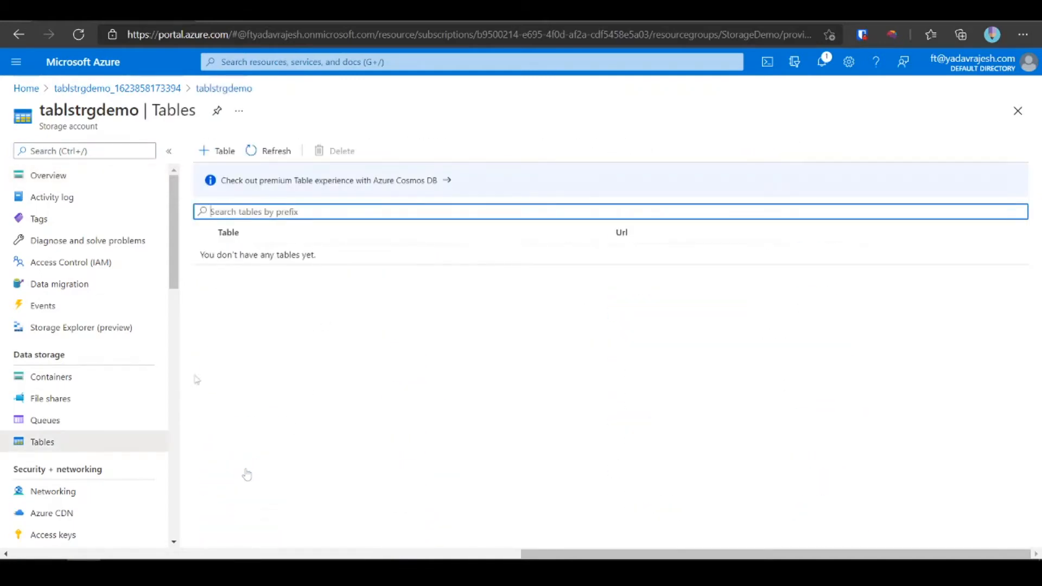
- Create a new table named Student
click(223, 153)
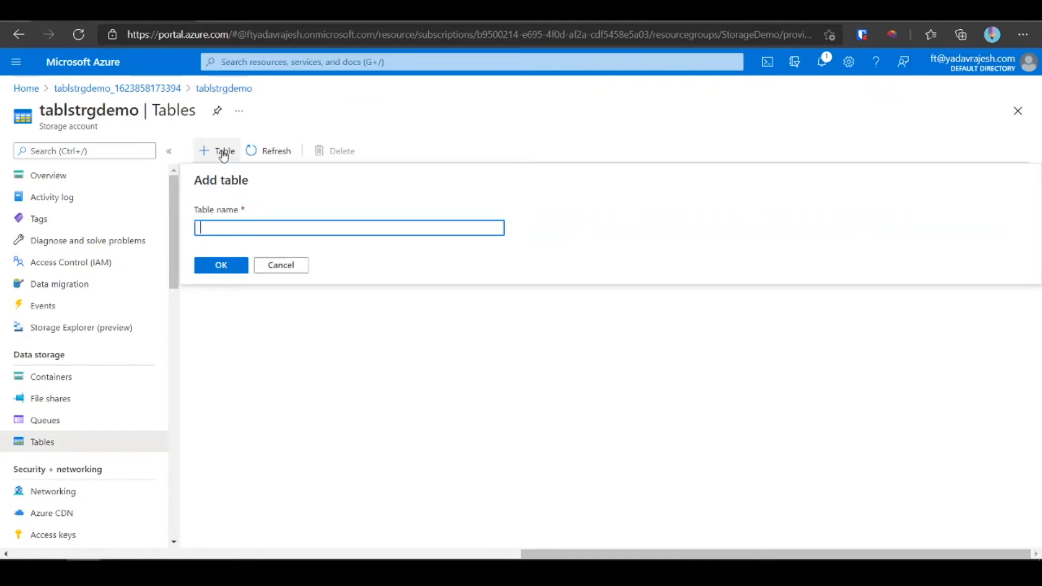
text(Student)
click(227, 266)
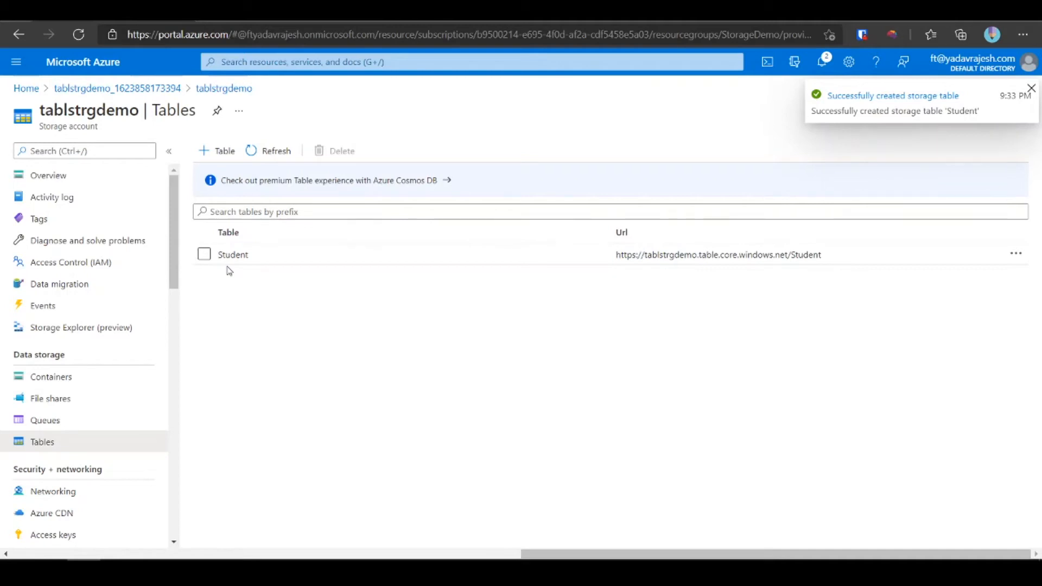
- Select the Student row, highlight its name and URL, then view and dismiss its action menu
click(266, 255)
click(806, 328)
click(828, 253)
drag(825, 254, 576, 279)
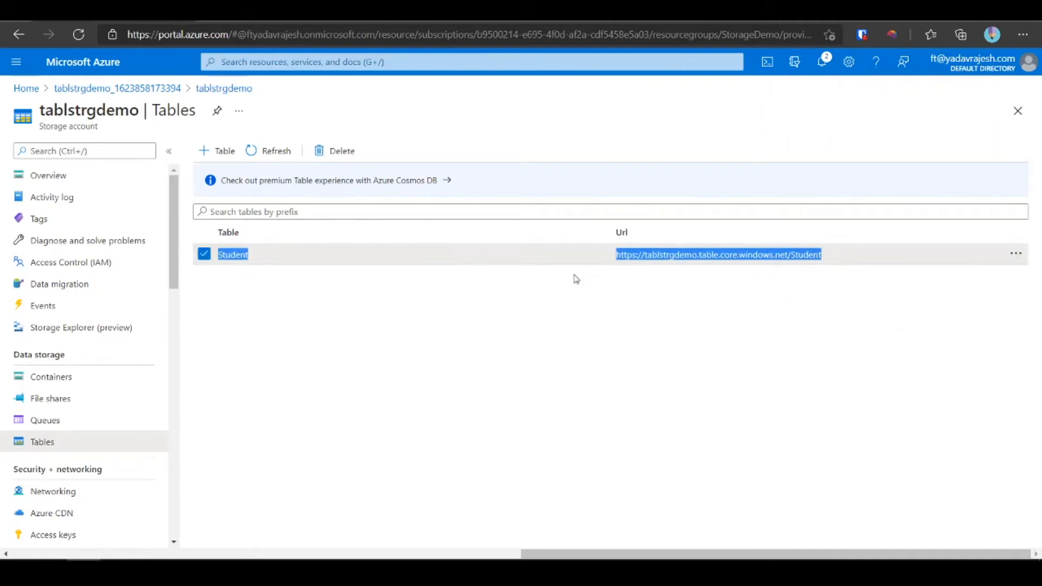
click(260, 279)
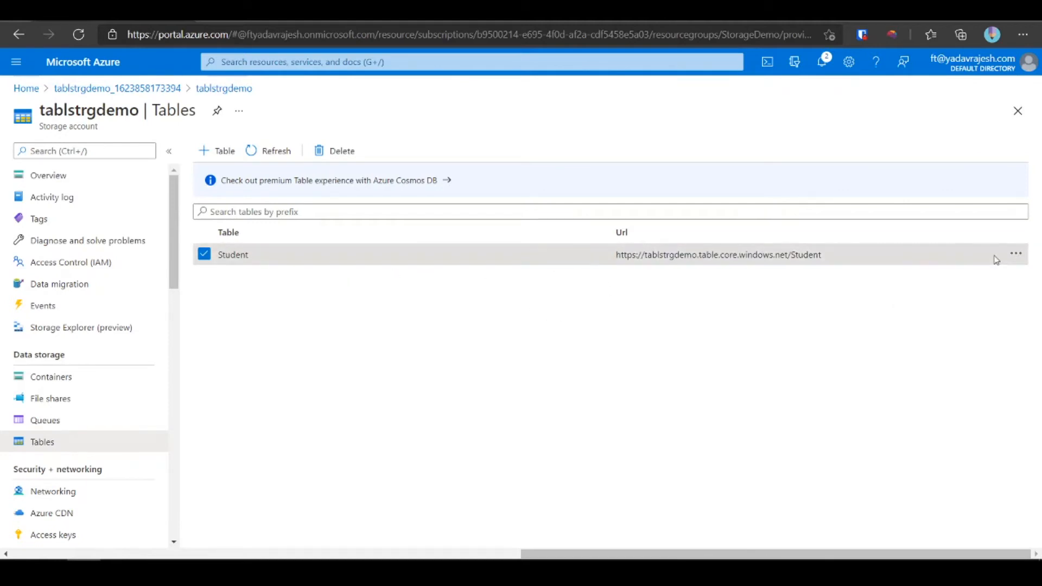
click(1014, 254)
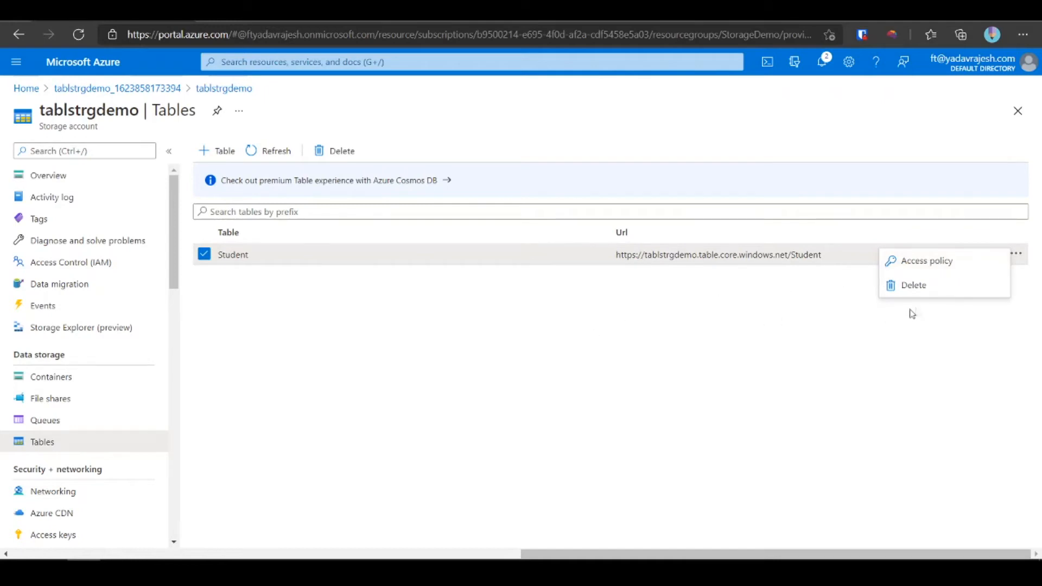
click(731, 356)
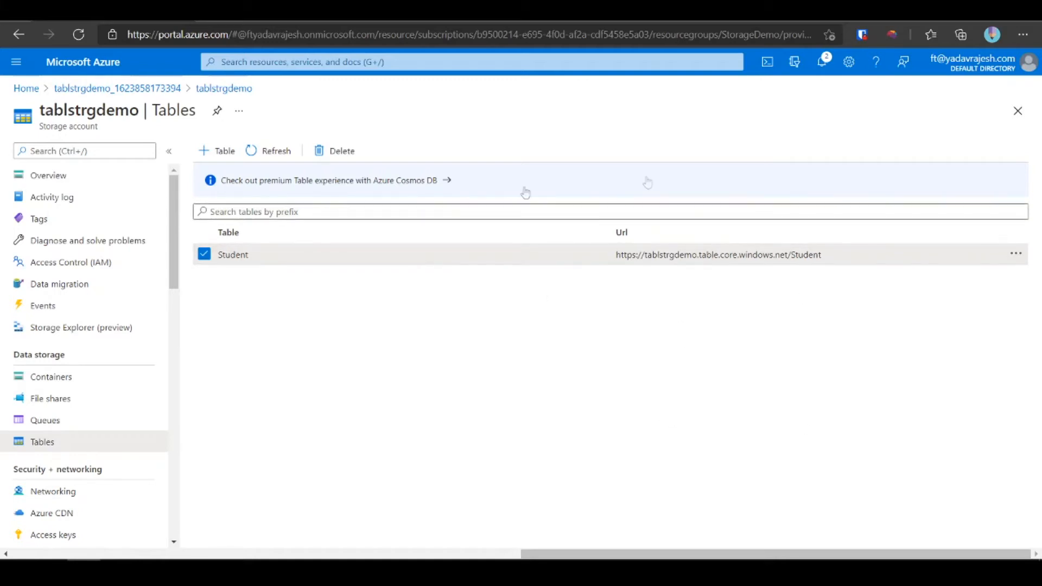
click(15, 571)
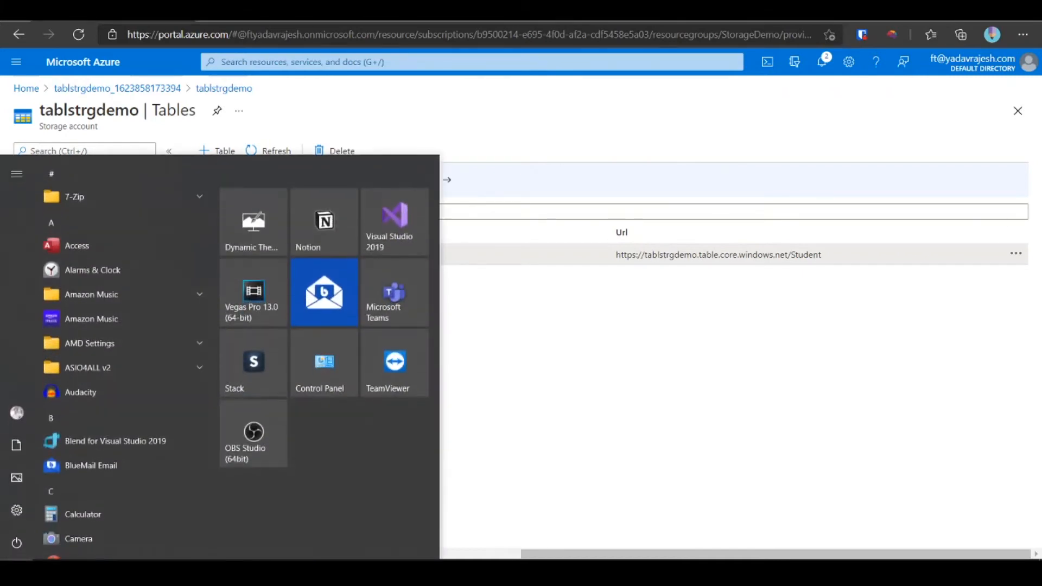
text(sto)
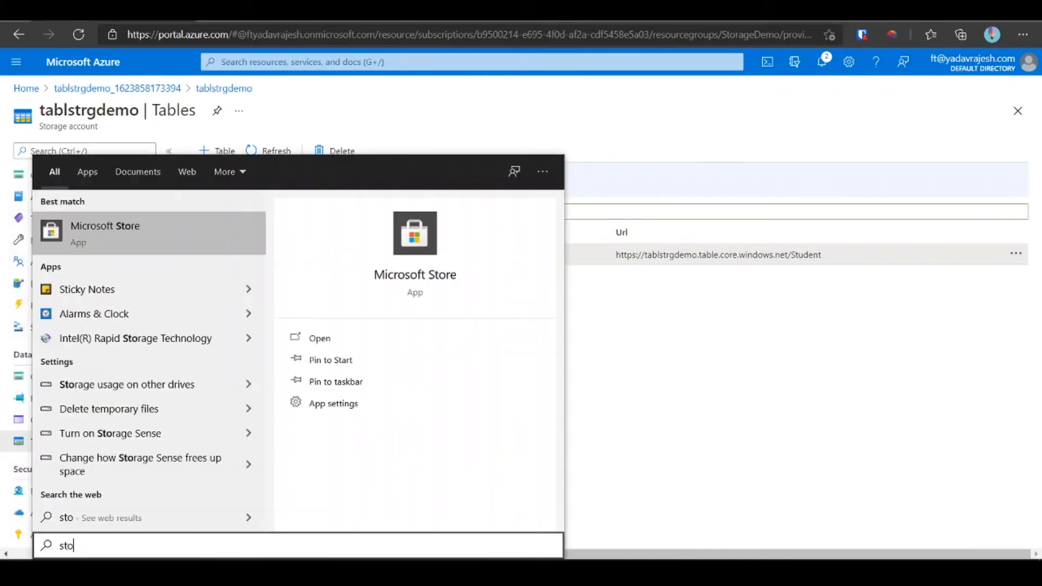
text(rage)
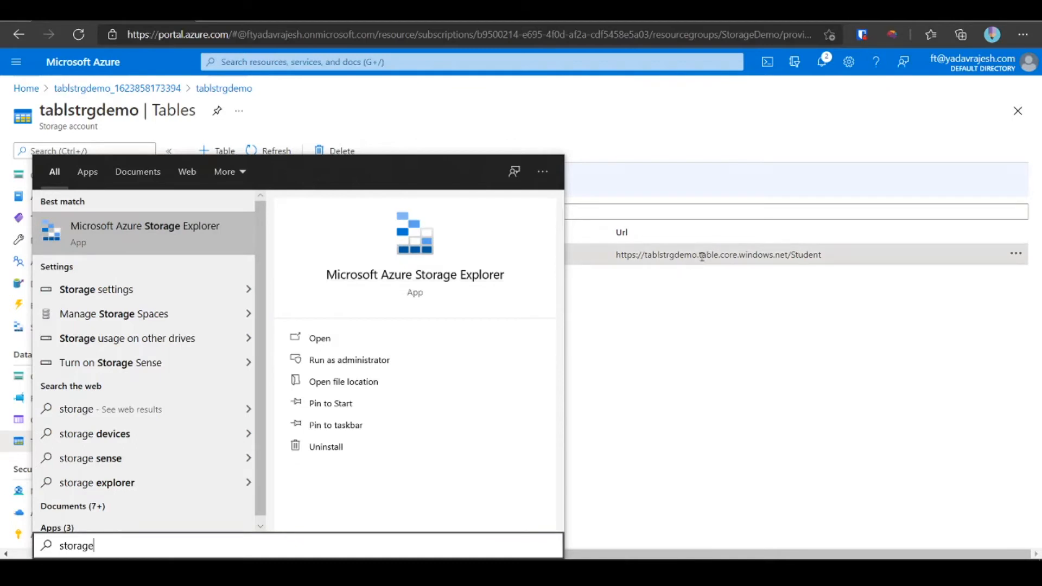
click(415, 272)
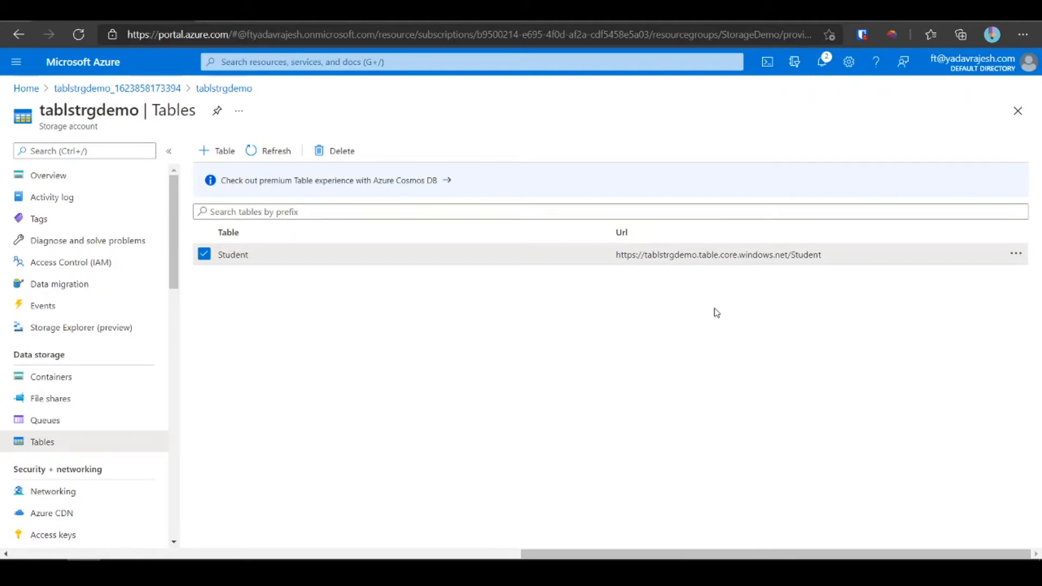
- Open the Student table in Storage Explorer, showing empty PartitionKey and RowKey columns
click(104, 334)
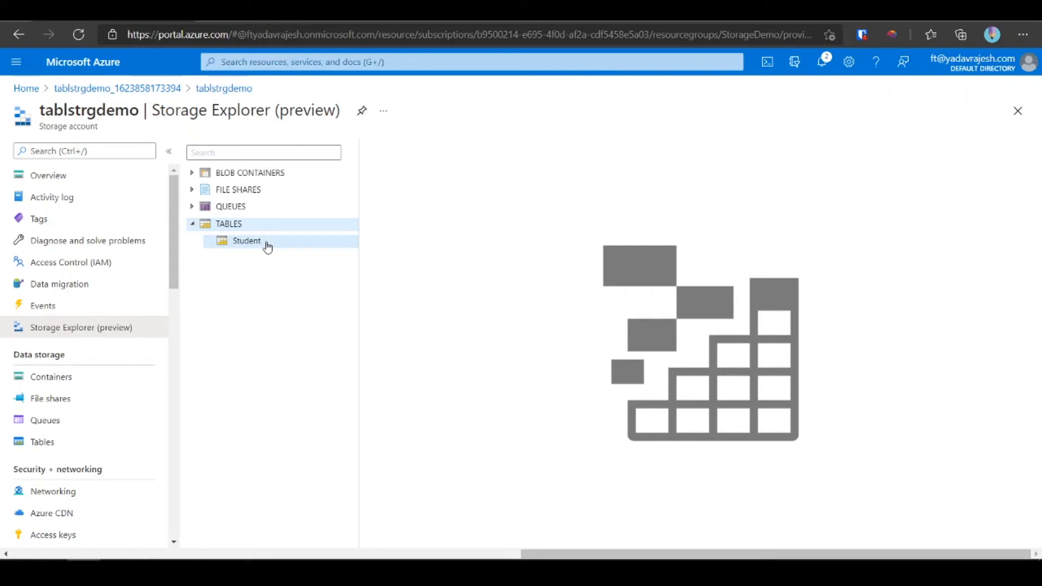
click(267, 244)
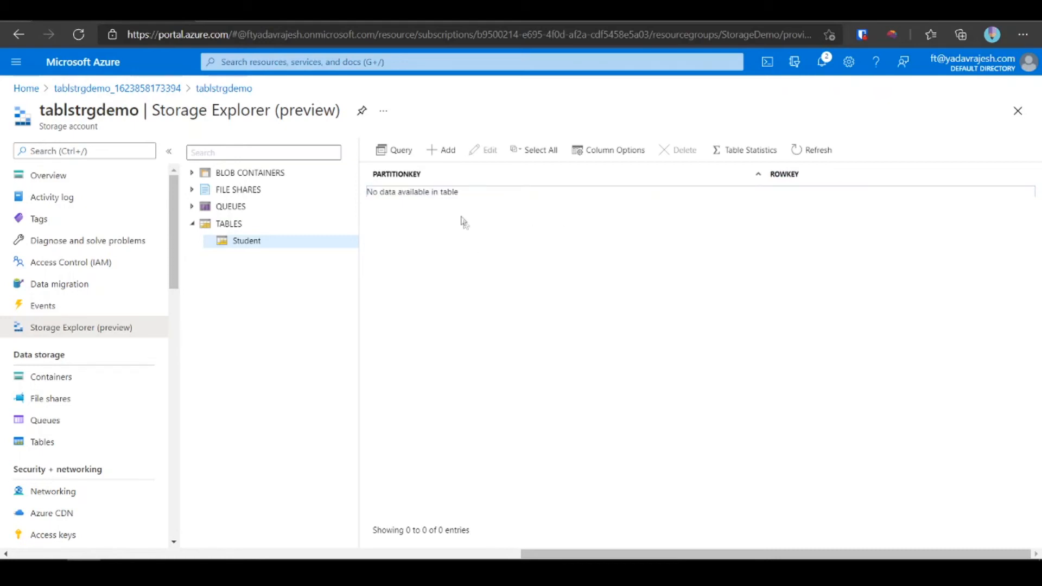
- Insert an entity with PartitionKey 1 and a student's first name as RowKey
click(438, 150)
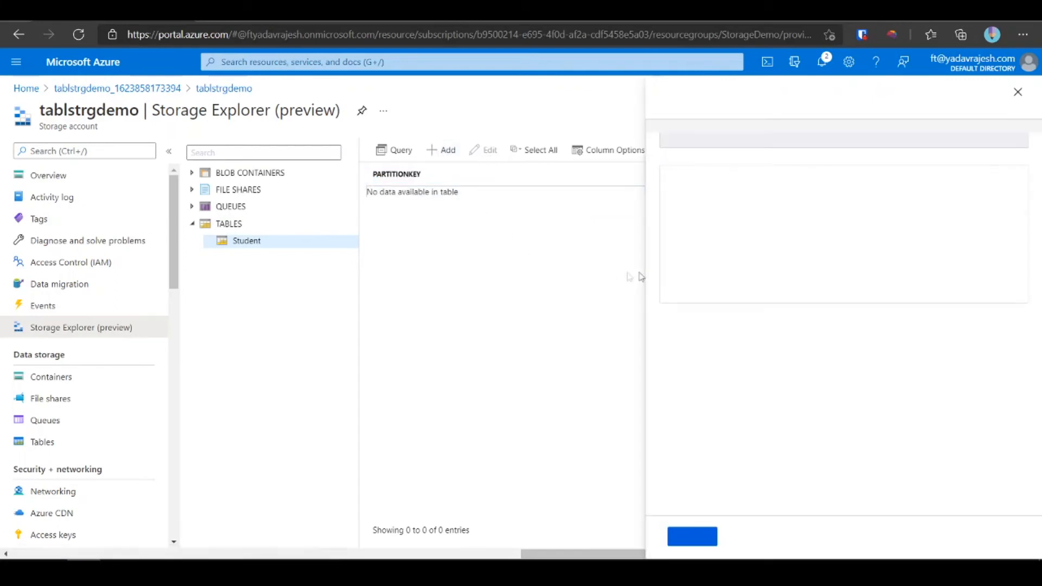
click(916, 139)
click(744, 160)
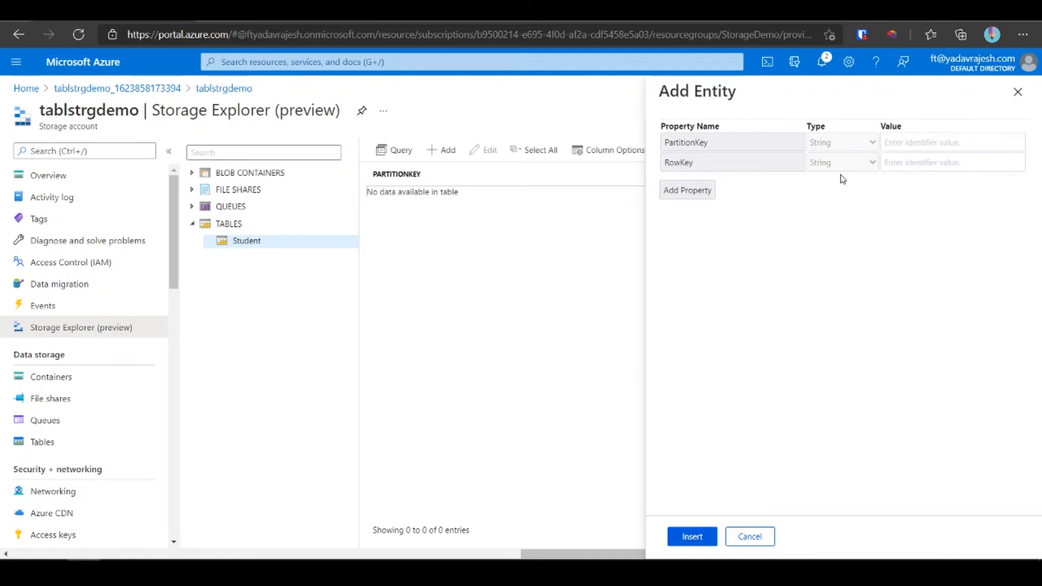
click(919, 142)
text(1)
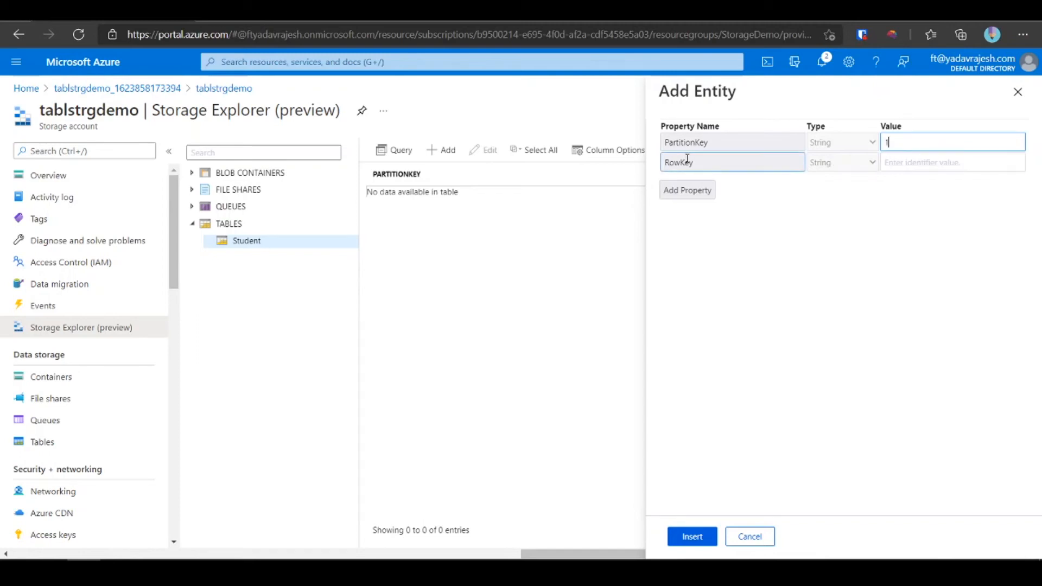
click(936, 168)
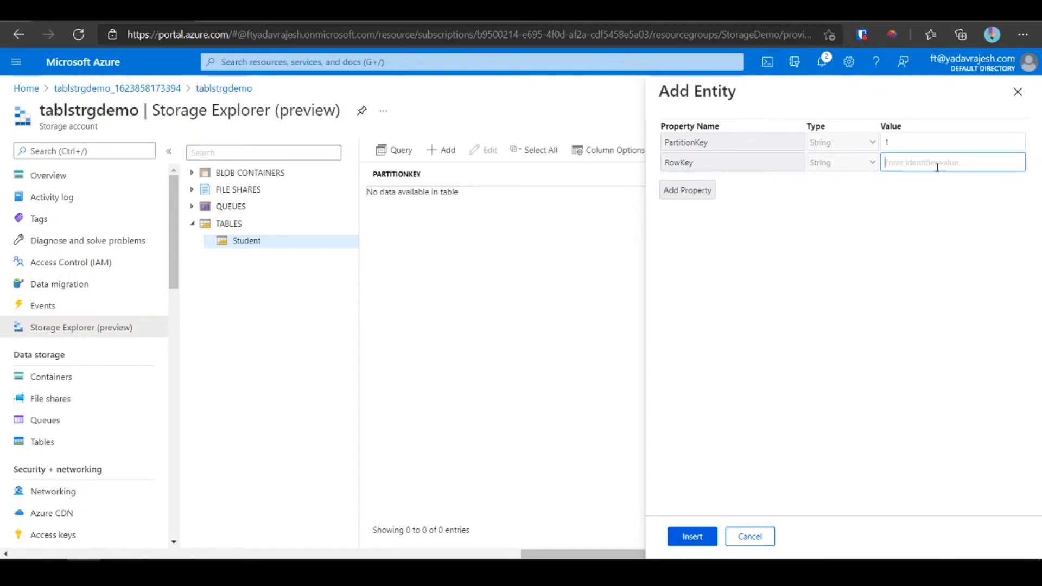
text(Rajesh)
click(705, 539)
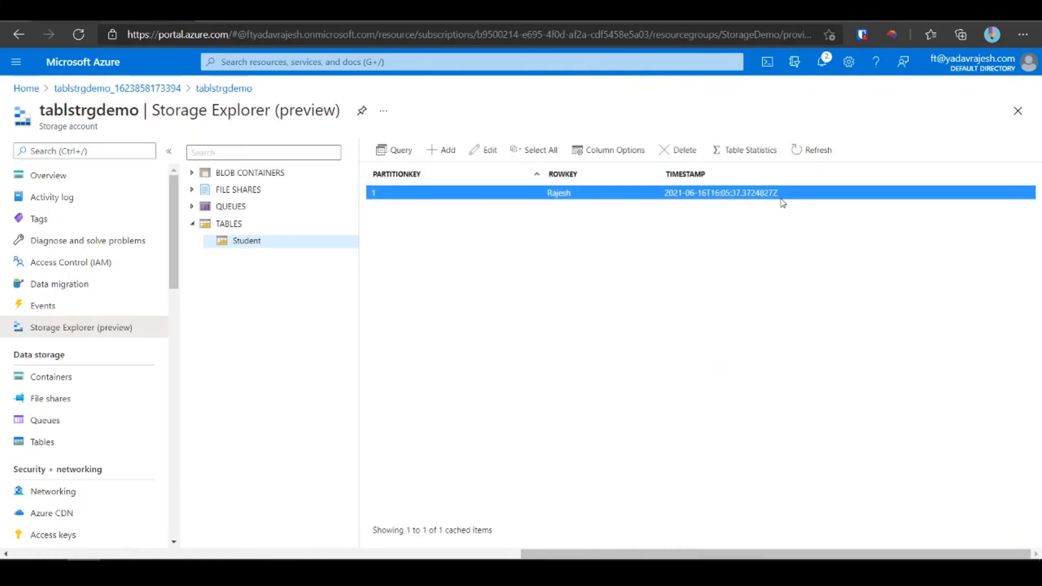
click(699, 183)
- Insert an entity with PartitionKey 2, a first name as RowKey, and a LastName property holding a surname
click(444, 151)
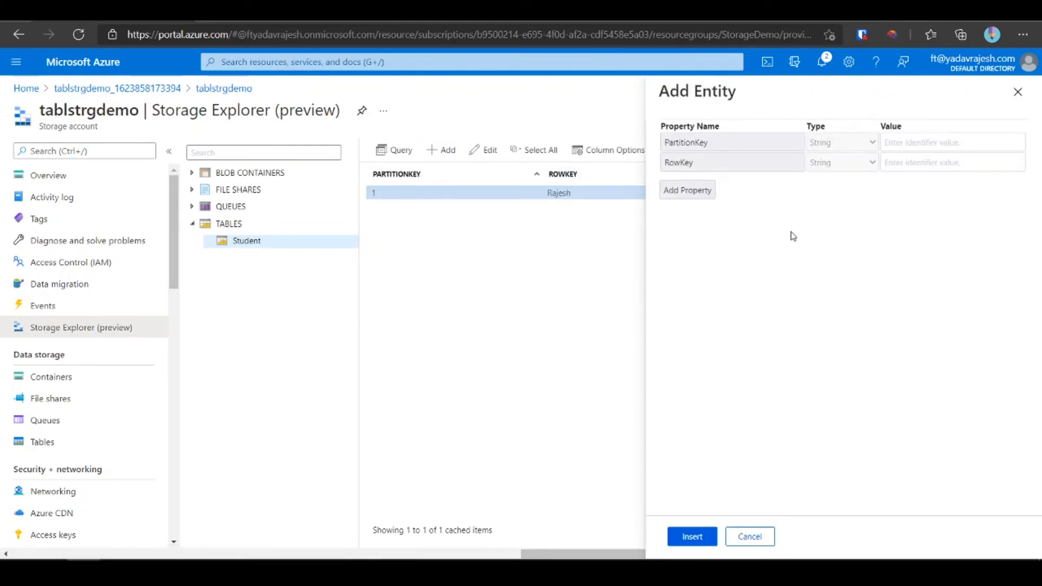
click(894, 143)
text(2)
click(894, 162)
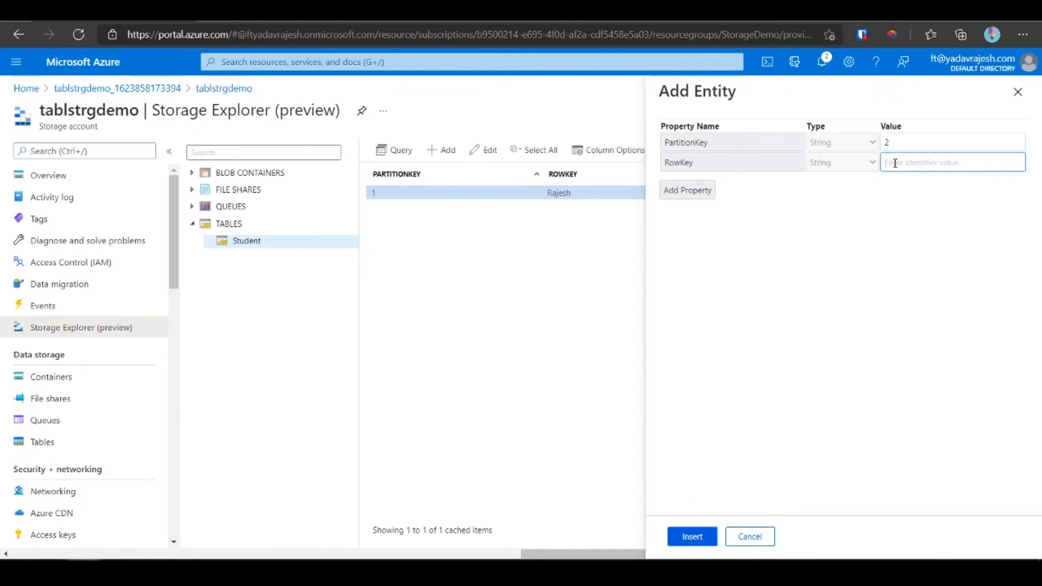
click(691, 196)
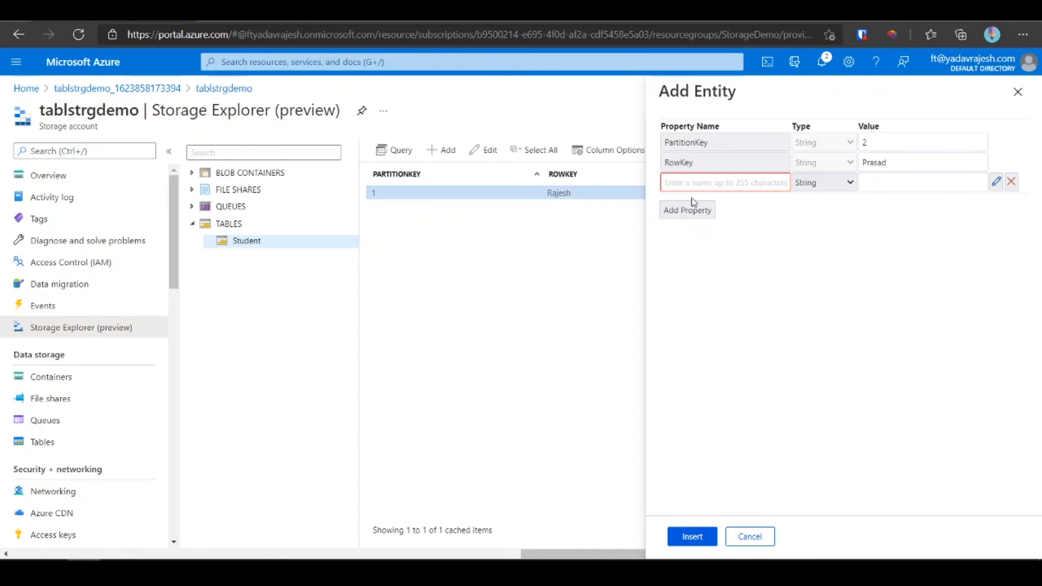
text(Li)
text(stName)
click(885, 188)
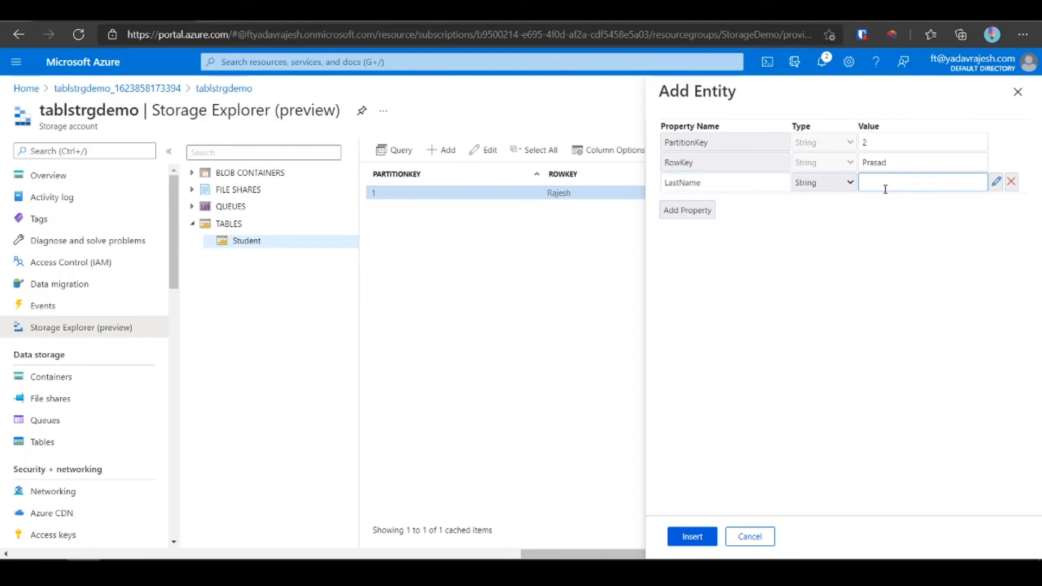
click(693, 537)
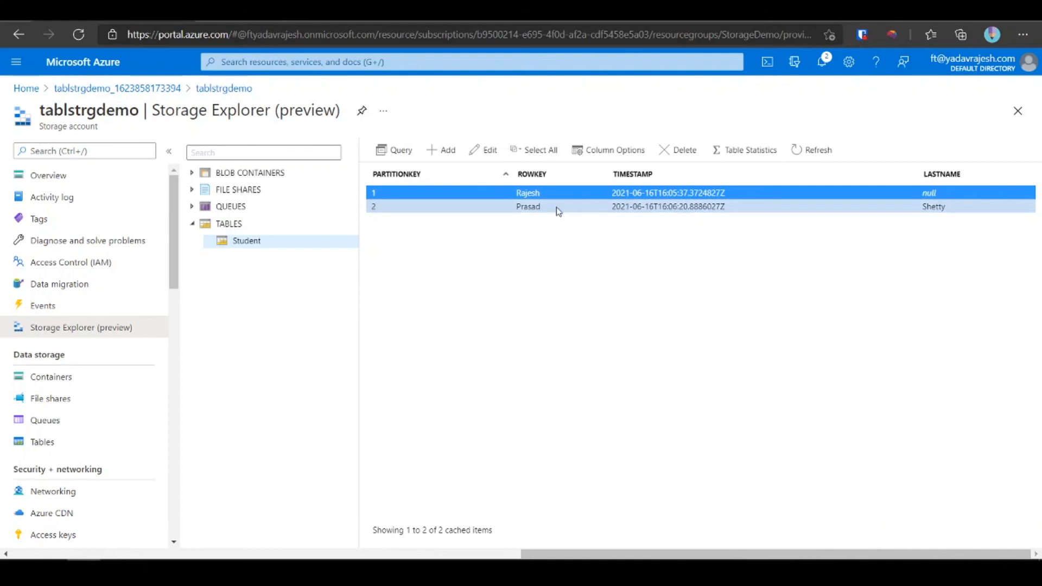
- Narrow the TIMESTAMP and PARTITIONKEY columns so LASTNAME shows beside them, then select the first row
click(558, 211)
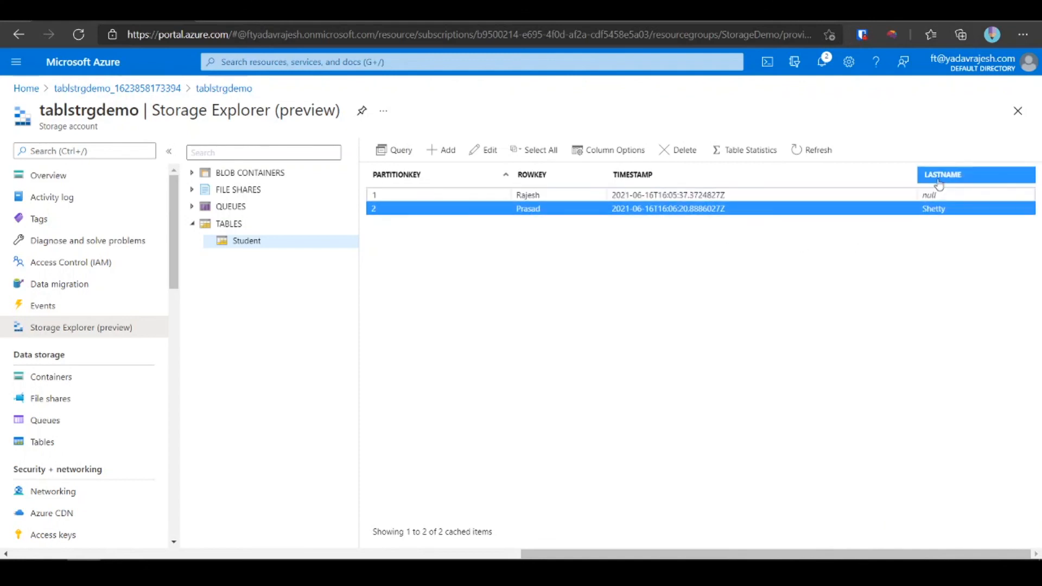
drag(918, 174, 763, 189)
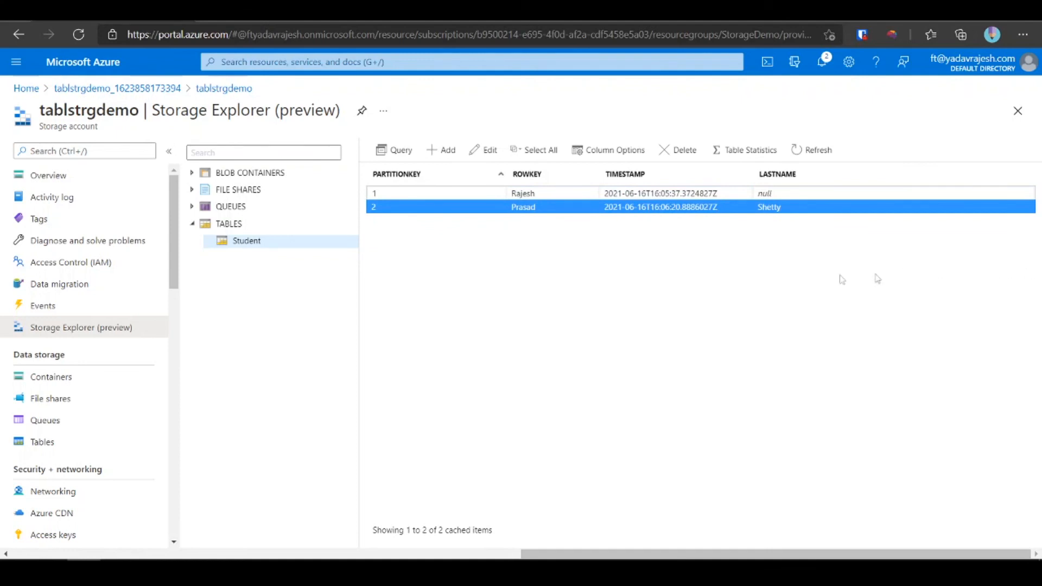
drag(506, 174, 470, 179)
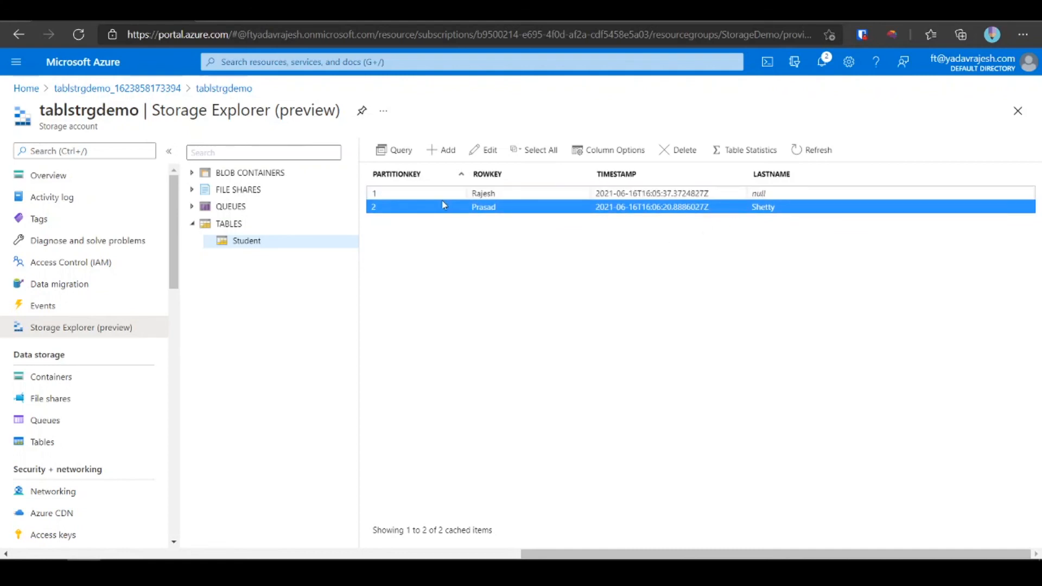
click(463, 194)
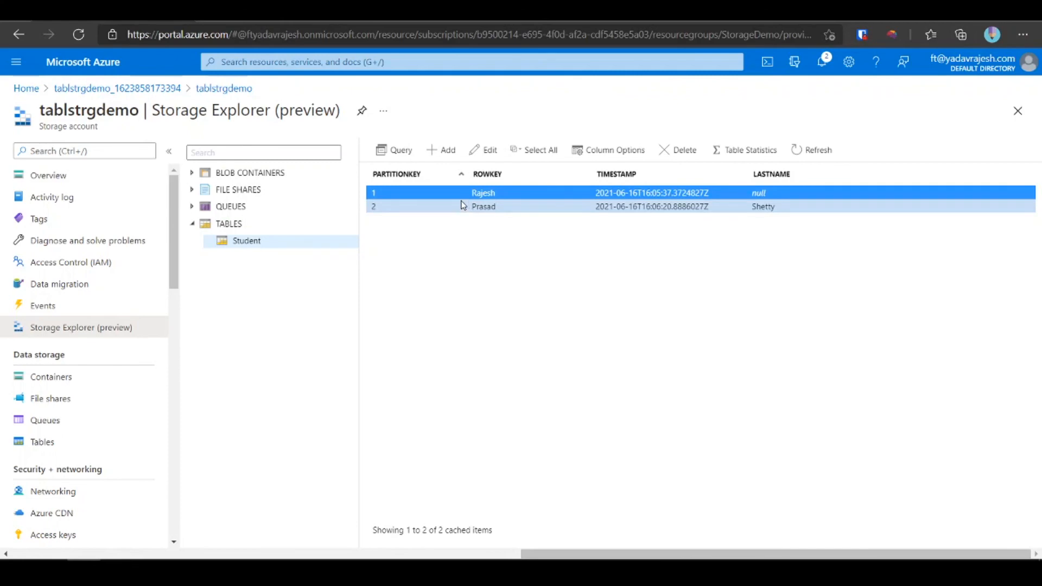